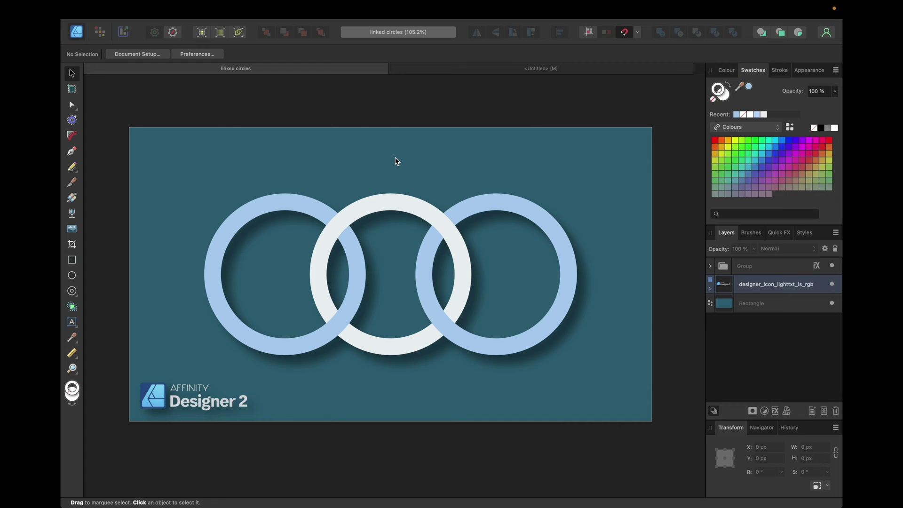
Draw a red 598 × 598 px donut in the Untitled document and widen its hole to 75%.
click(491, 71)
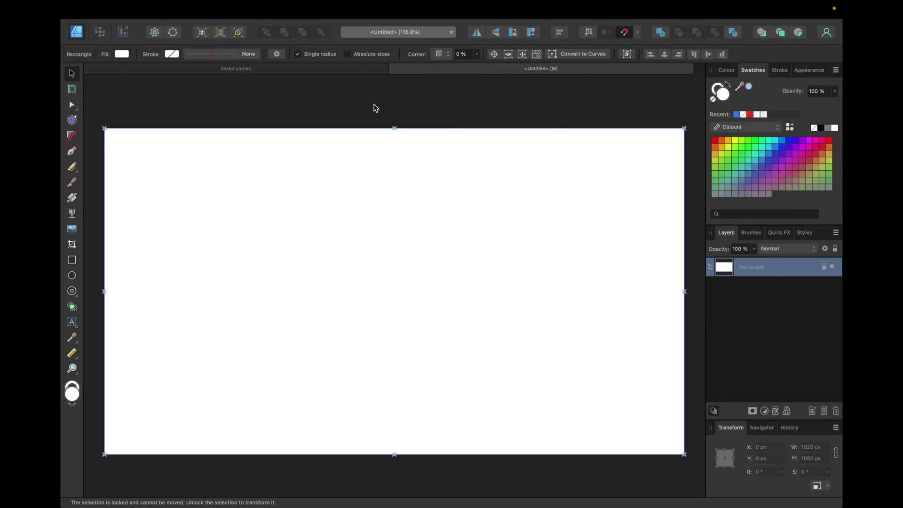
click(75, 297)
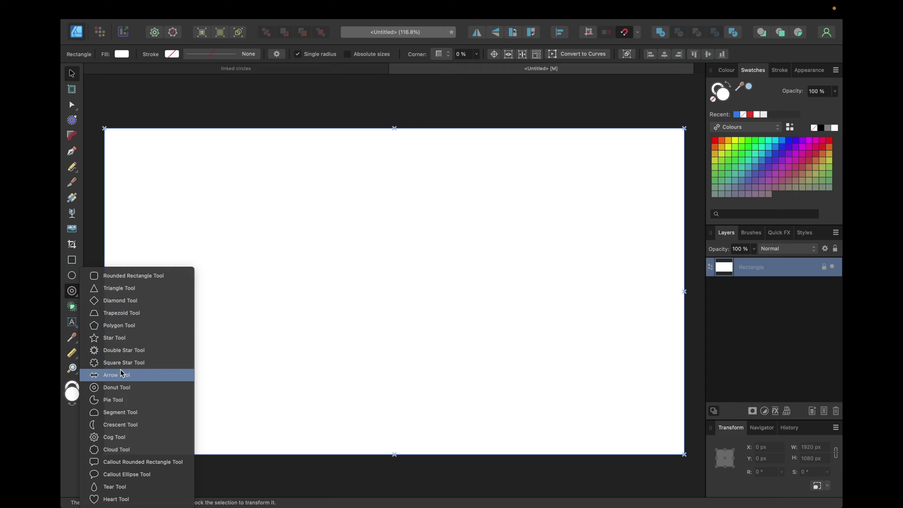
click(123, 399)
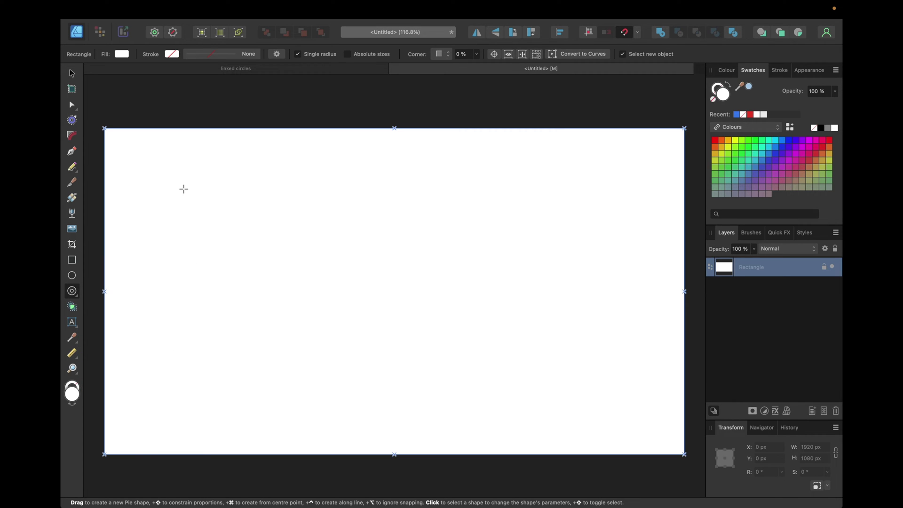
drag(184, 189, 362, 367)
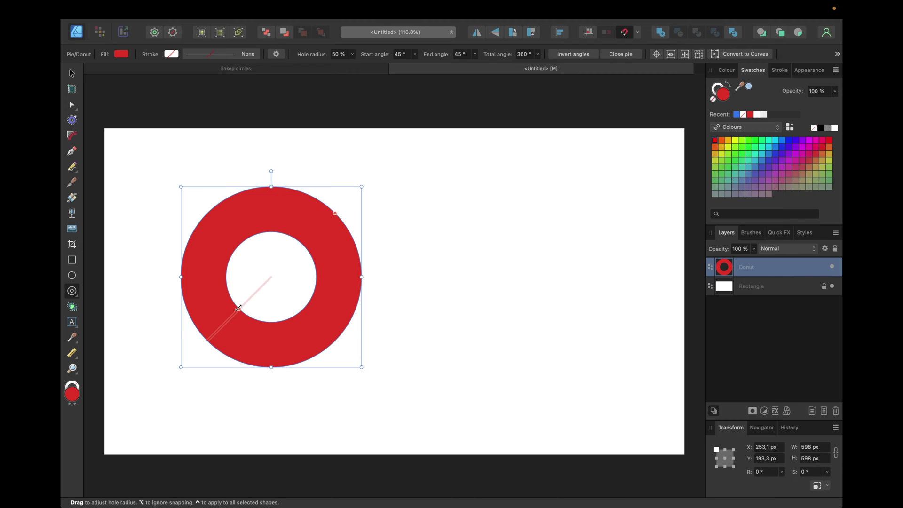
drag(238, 309, 223, 322)
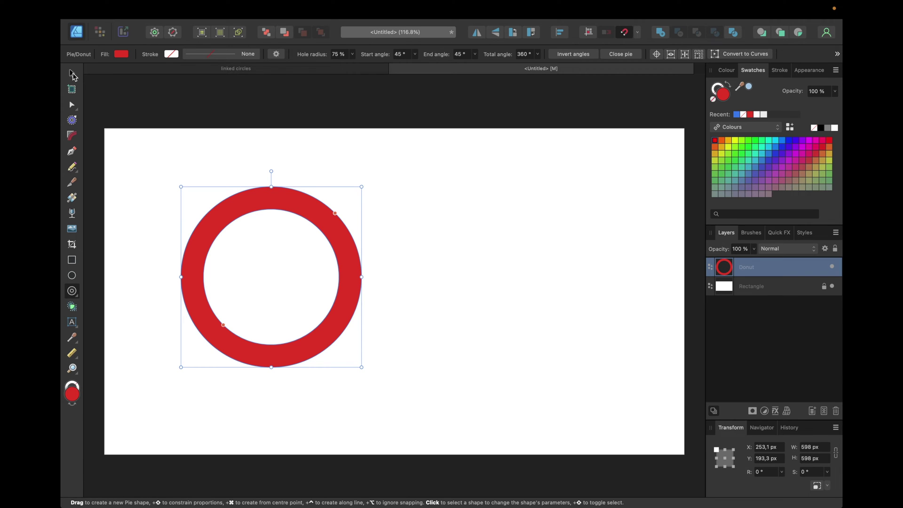
Move the red donut to the page centre and duplicate it twice with Cmd+J.
click(72, 74)
drag(283, 199, 407, 215)
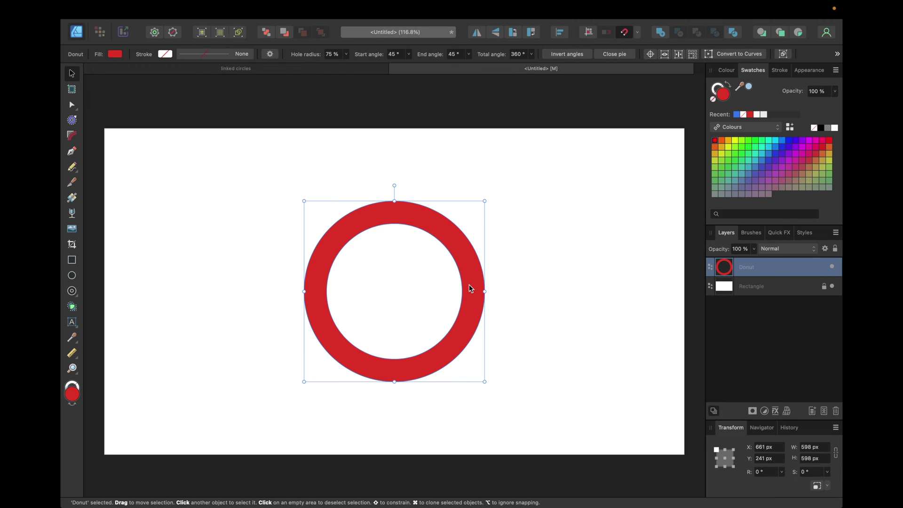
key(super+j)
key(super+j)
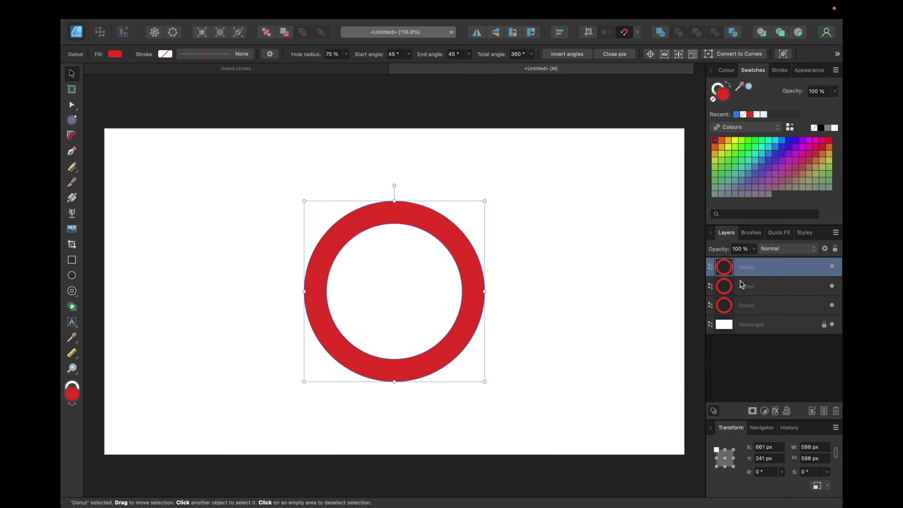
Drag one donut copy to the left of the centre ring and another to the right.
drag(428, 234, 340, 230)
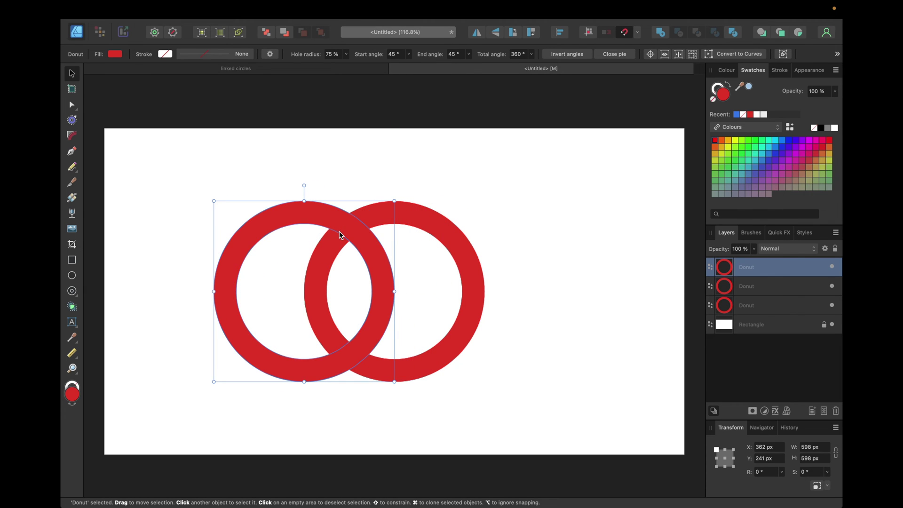
click(774, 286)
drag(419, 221, 507, 224)
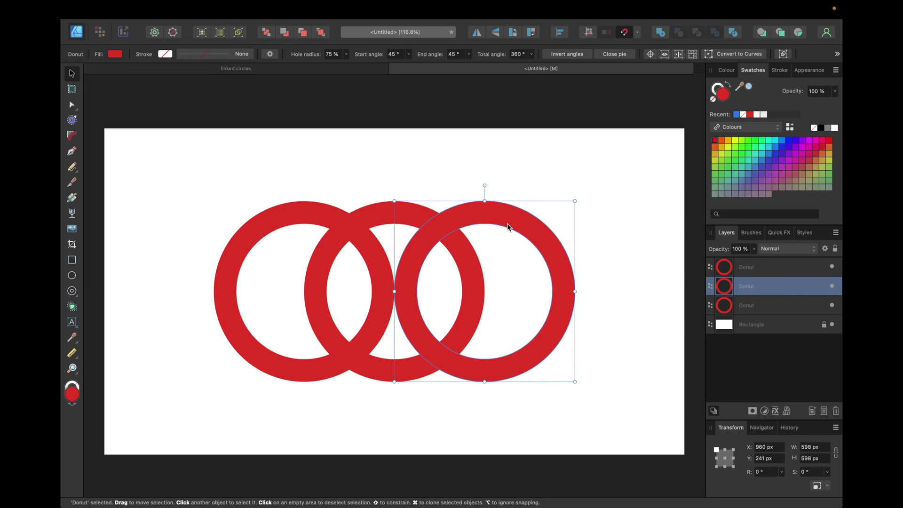
Nudge the left ring further left and the right ring further right so the three overlap evenly.
click(314, 213)
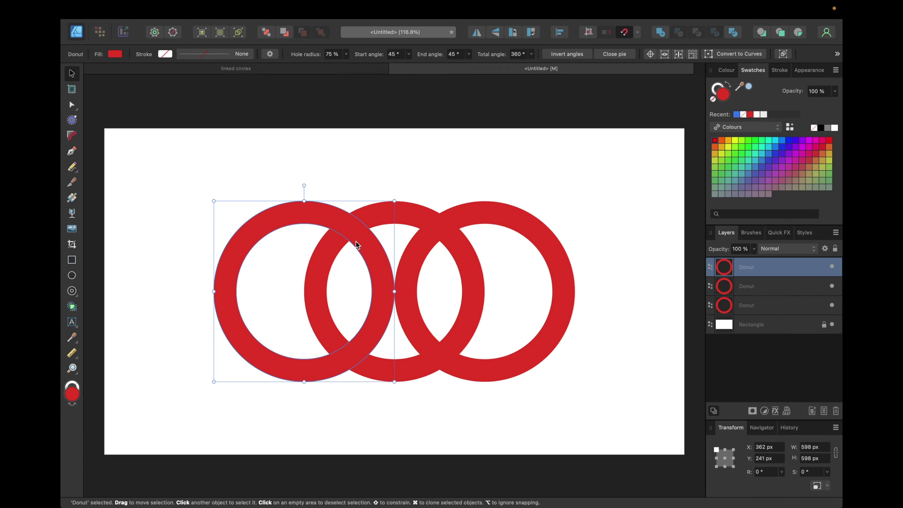
key(Left)
key(Left)
key(Left)
key(Left)
key(Left)
key(Left)
key(Left)
key(Left)
key(Left)
key(Left)
key(Left)
key(Left)
key(Left)
key(Left)
key(Left)
key(Left)
key(Left)
key(Left)
key(Left)
key(Left)
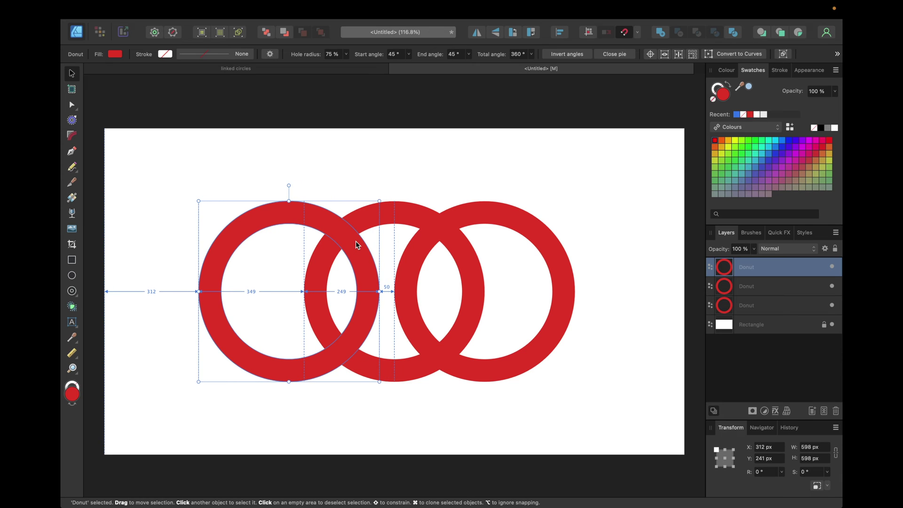
key(Left)
key(Left)
key(Left)
key(Left)
key(Left)
key(Left)
key(Left)
key(Left)
key(Left)
key(Left)
key(Left)
key(Left)
key(Left)
key(Left)
key(Left)
key(Left)
key(Left)
key(Left)
key(Left)
key(Left)
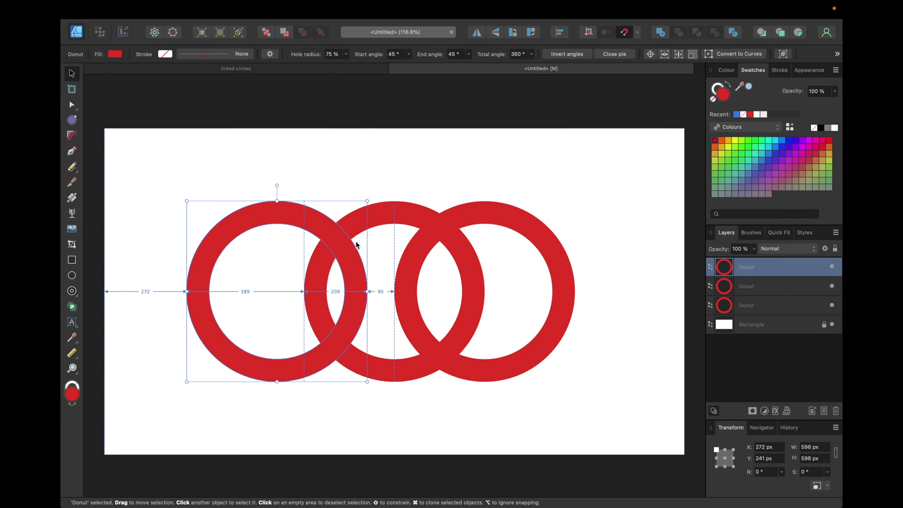
click(424, 257)
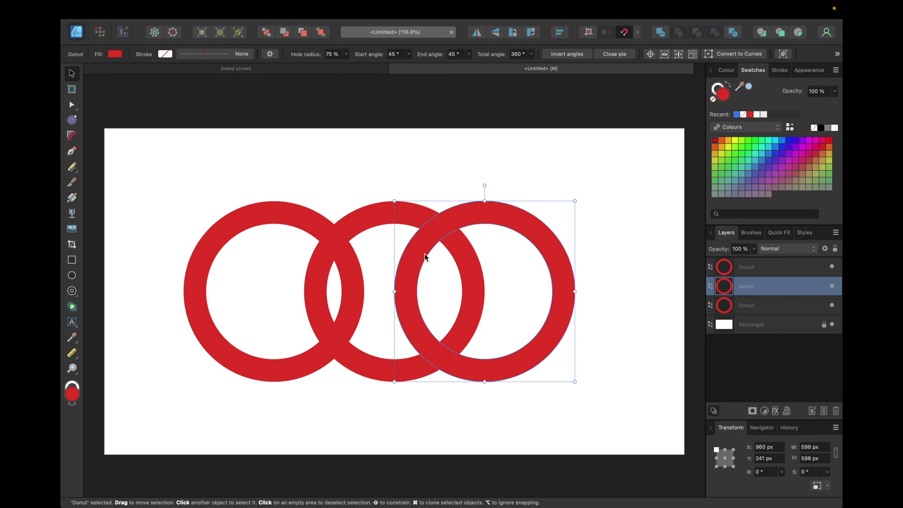
key(shift+Right)
key(shift+Right)
key(shift+Right)
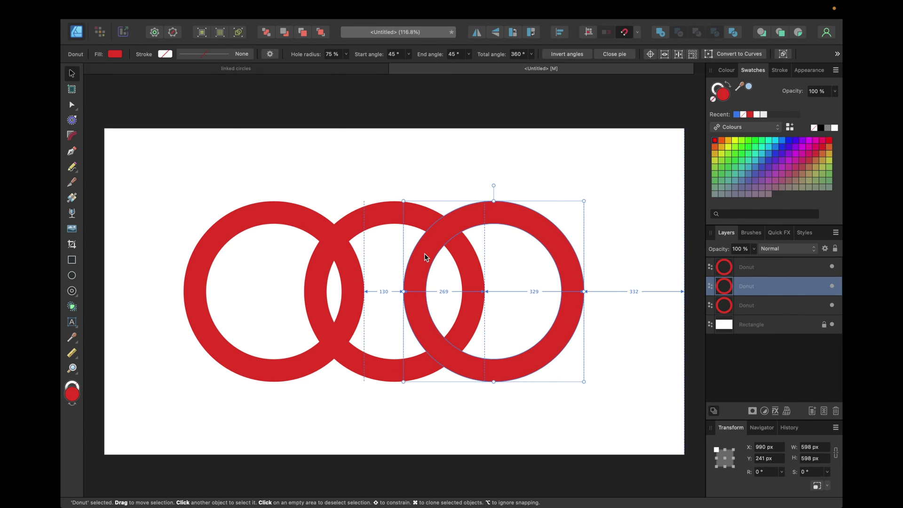
key(shift+Right)
key(shift+Right)
key(shift+Right)
key(shift+Right)
key(shift+Right)
key(shift+Right)
key(shift+Right)
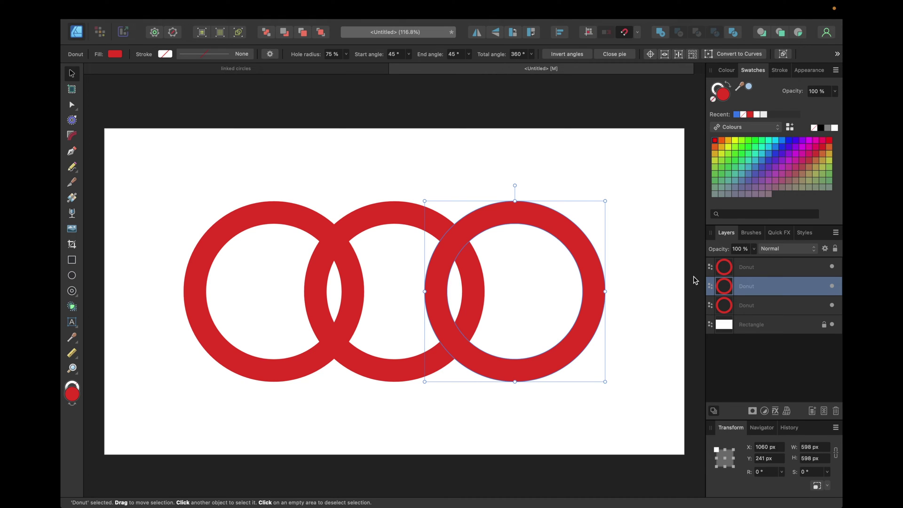
click(751, 304)
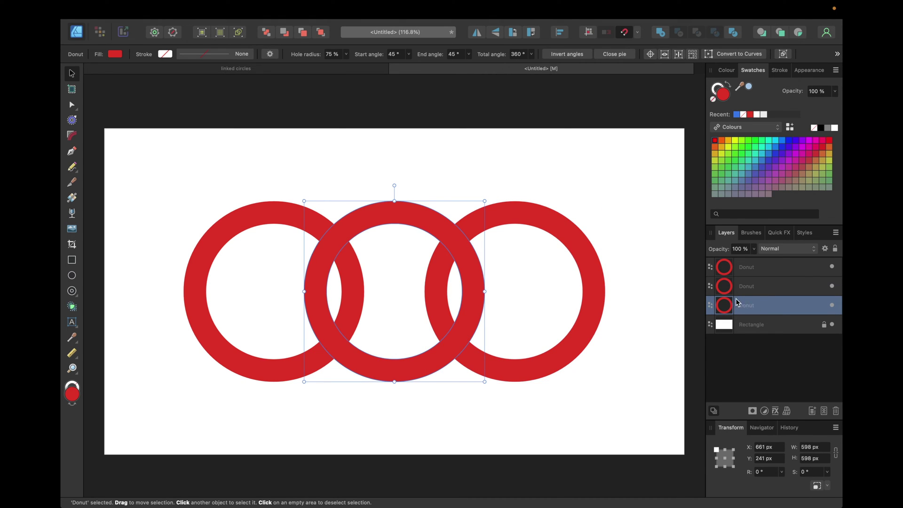
Colour the middle donut white and the background Rectangle a lighter blue.
click(835, 128)
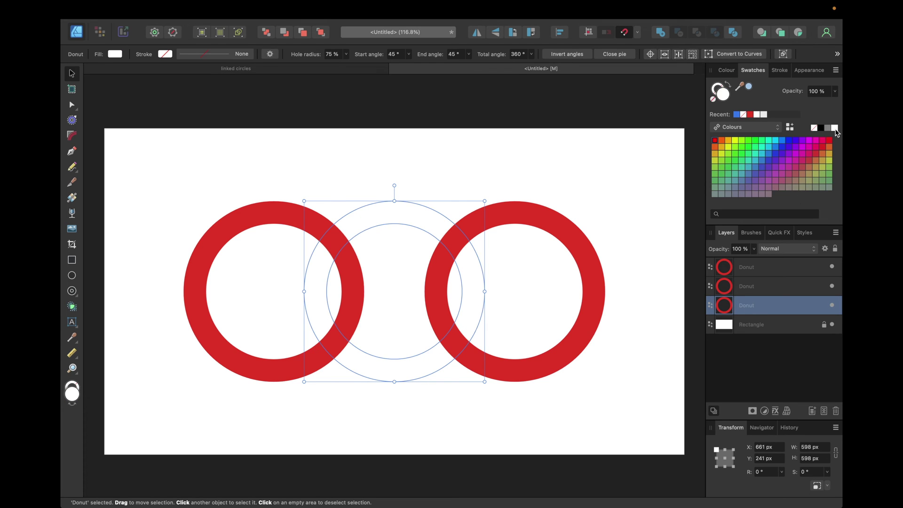
click(753, 321)
click(790, 141)
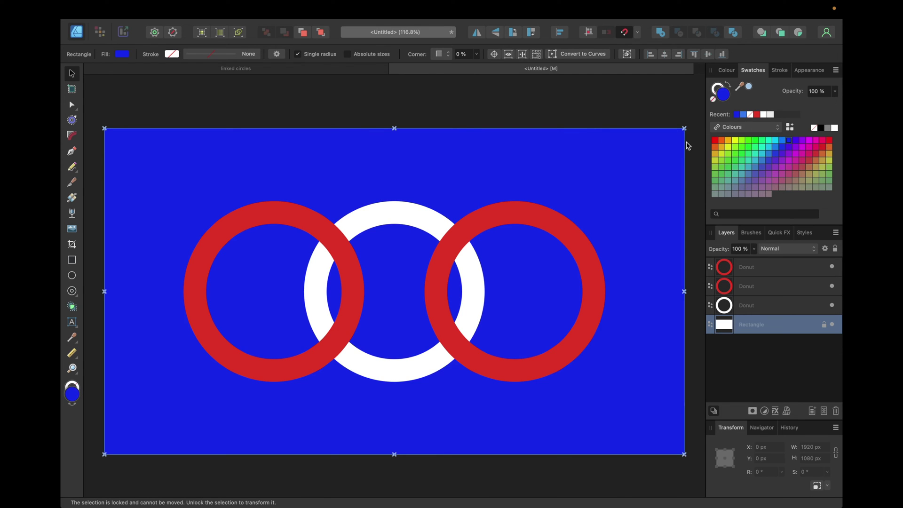
click(782, 141)
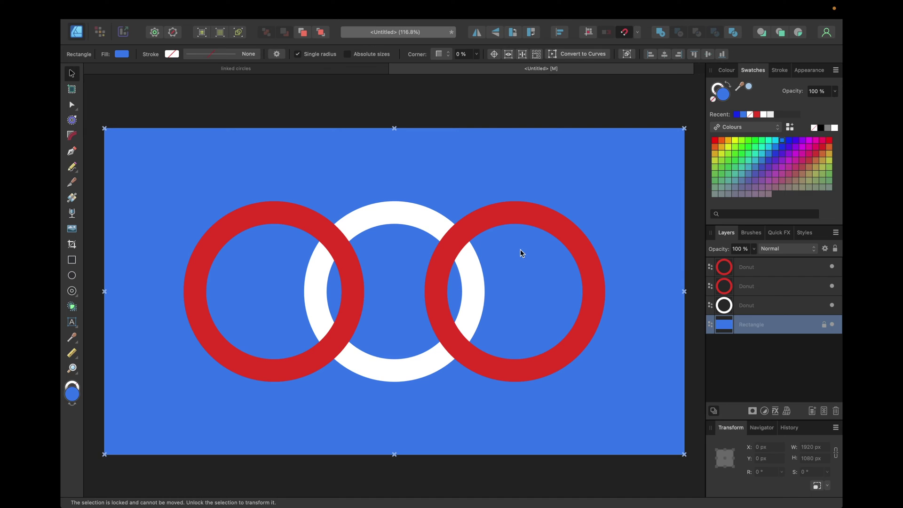
click(765, 304)
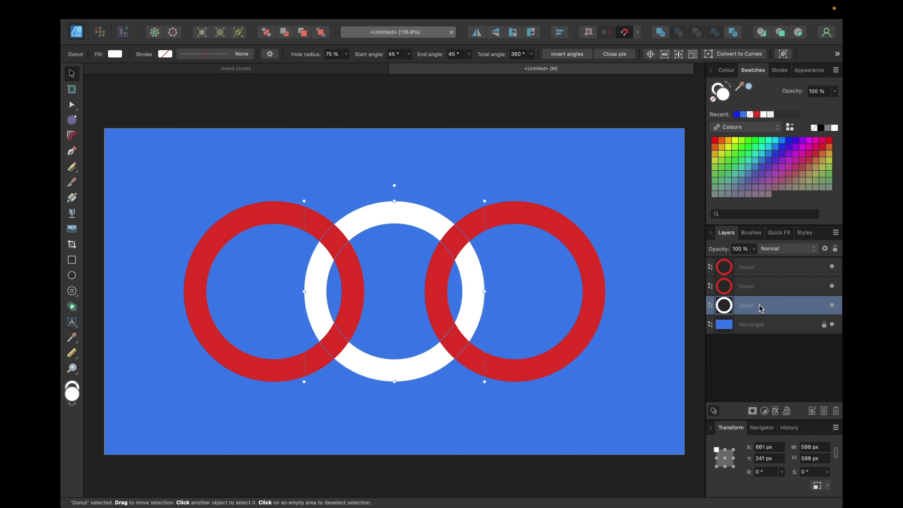
Duplicate the white ring, then select both red rings plus one white ring in Layers.
key(super+j)
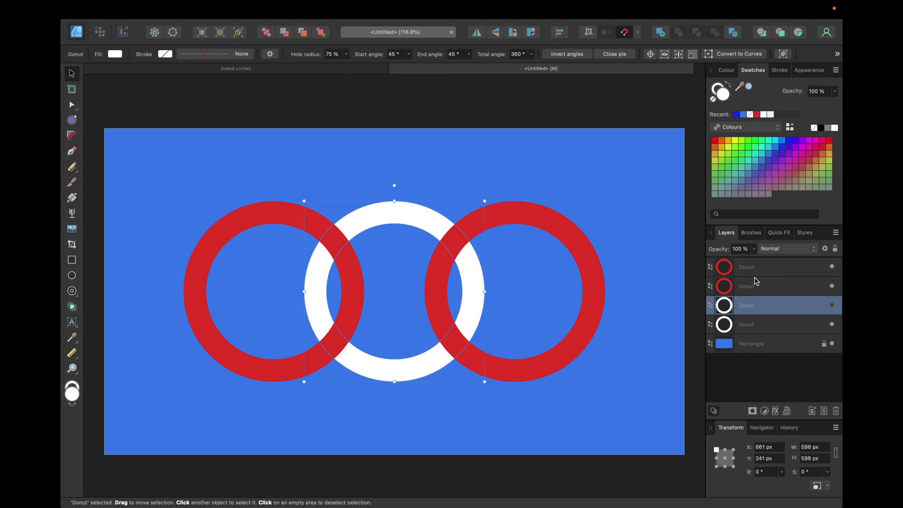
click(746, 268)
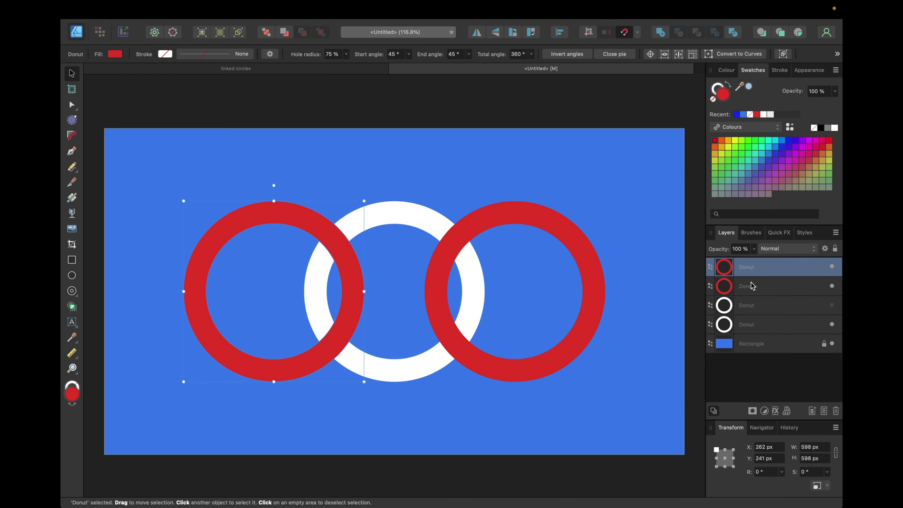
super+click(751, 284)
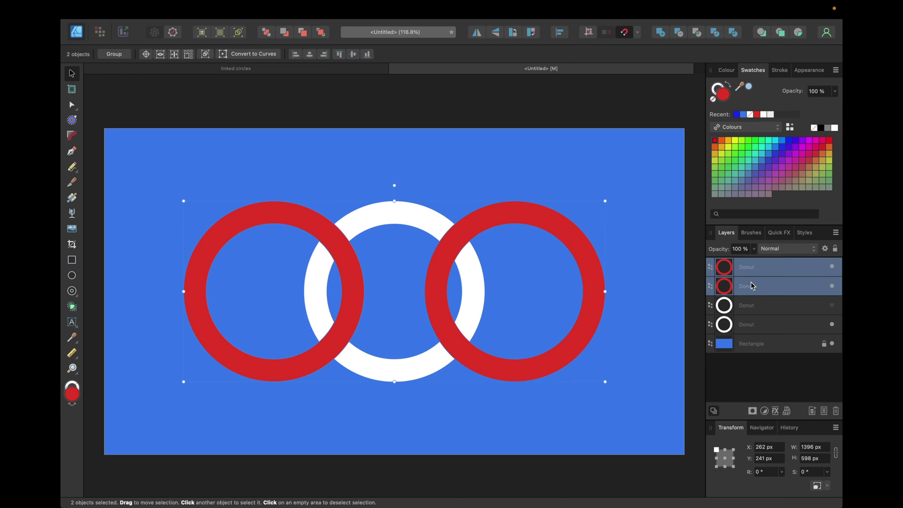
super+click(754, 324)
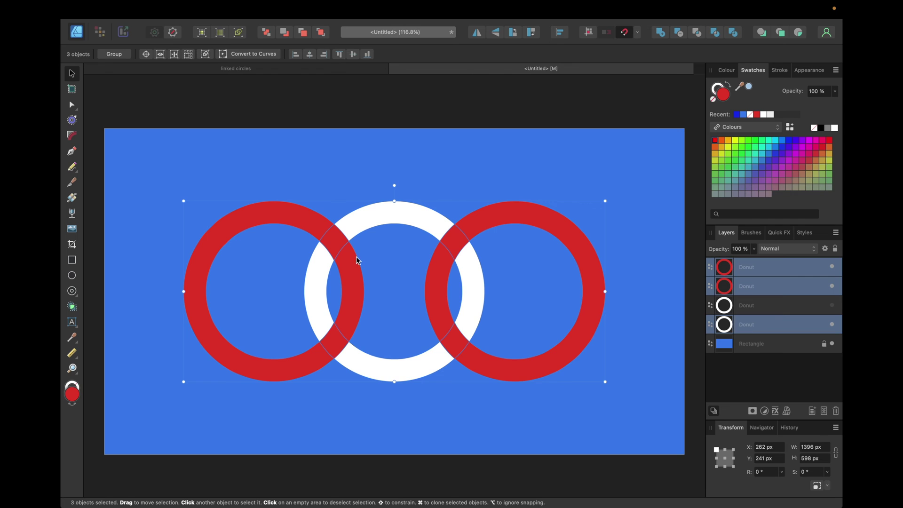
Use the Shape Builder in subtract mode to remove two overlap regions between the rings.
click(72, 306)
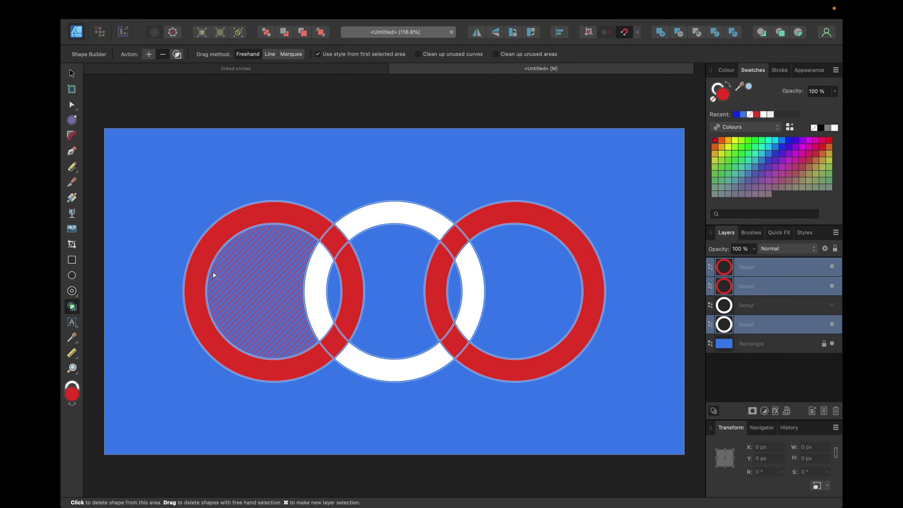
click(163, 58)
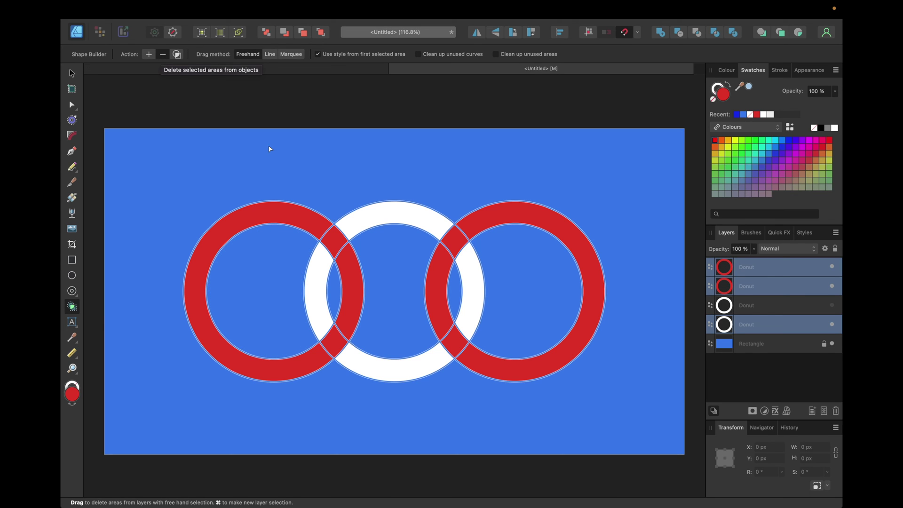
click(333, 238)
click(409, 244)
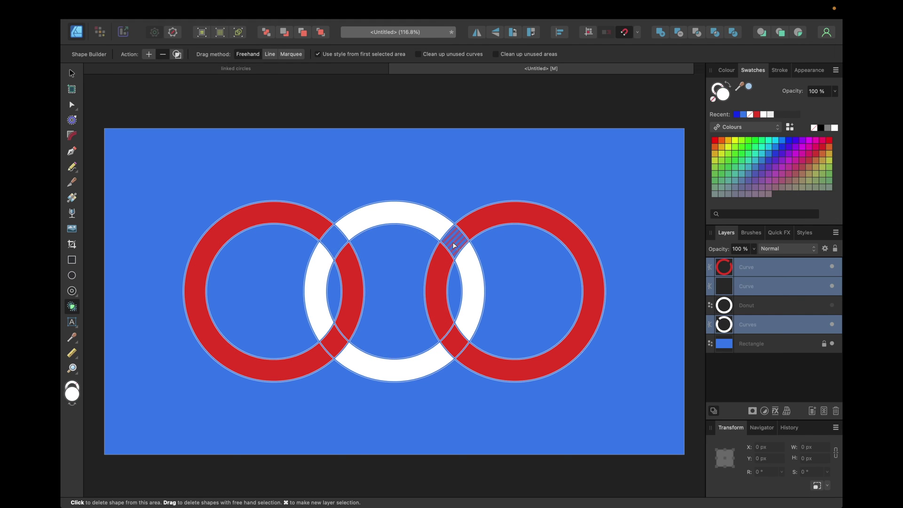
key(v)
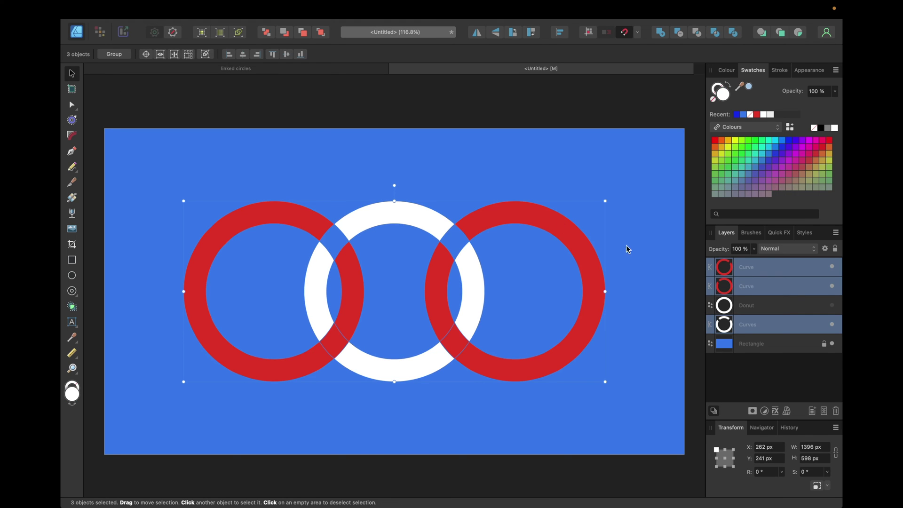
Delete the cut white ring, show and reorder the intact white donut, then group it with the red rings.
click(752, 328)
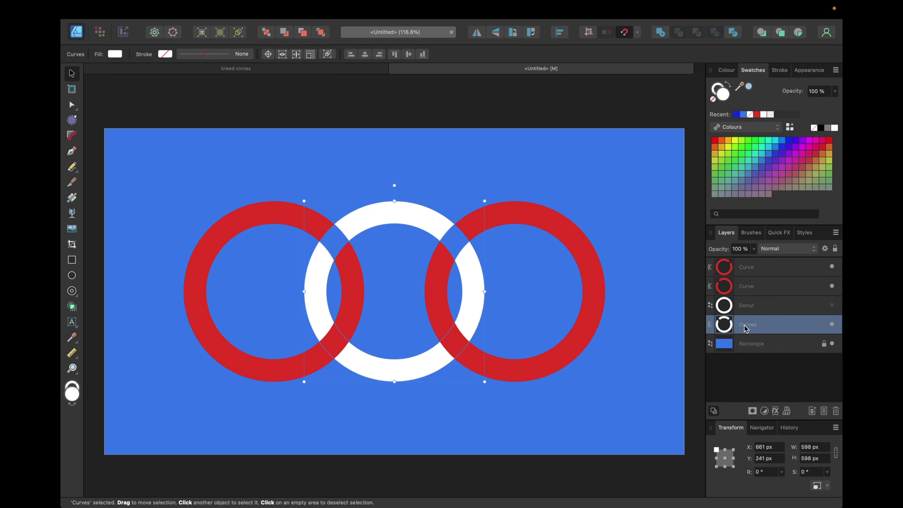
key(Delete)
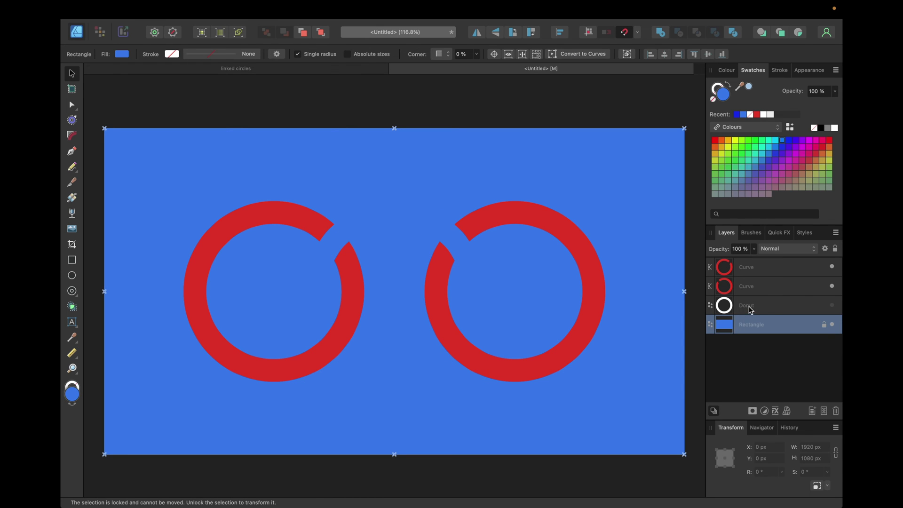
click(751, 310)
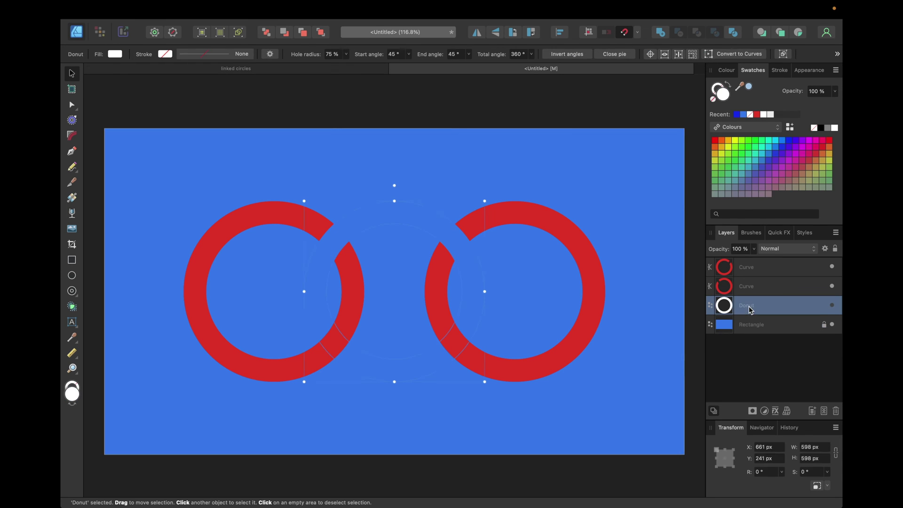
click(833, 306)
mouse_move(750, 303)
mouse_down()
mouse_move(747, 265)
mouse_move(744, 312)
mouse_move(752, 315)
mouse_up()
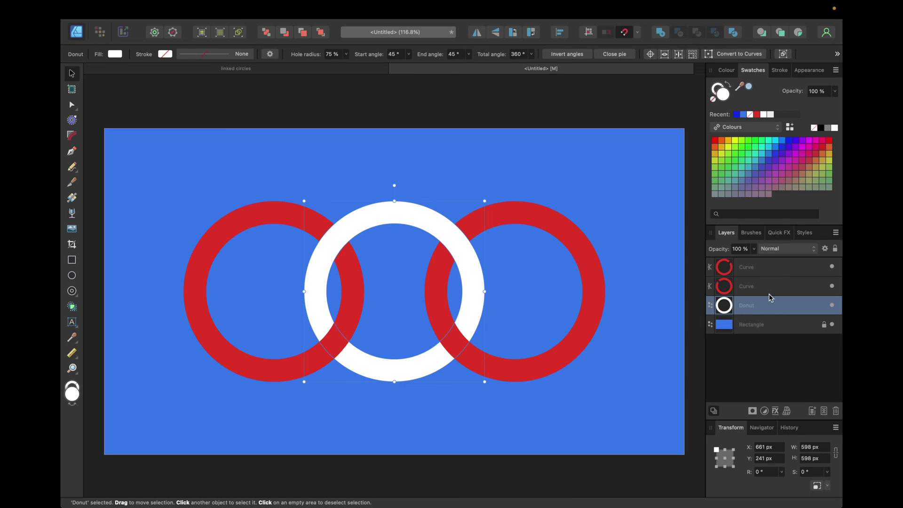
shift+click(750, 271)
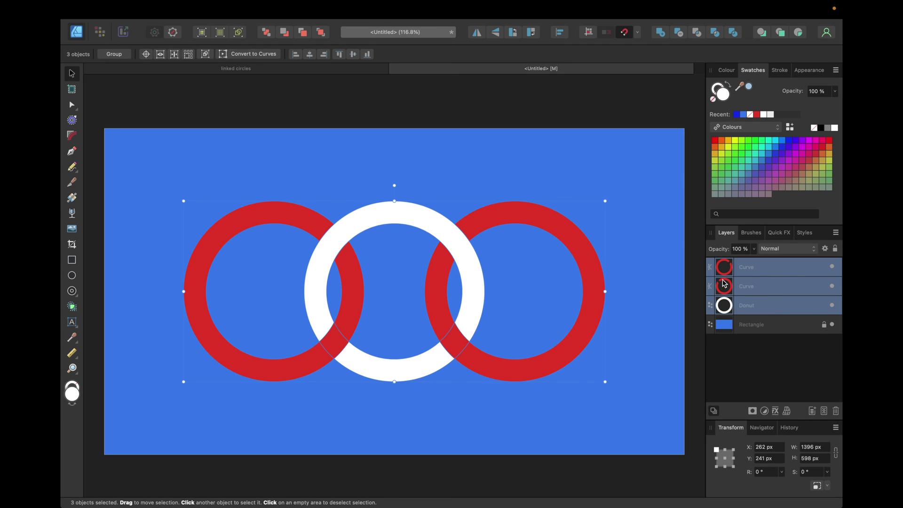
key(super+g)
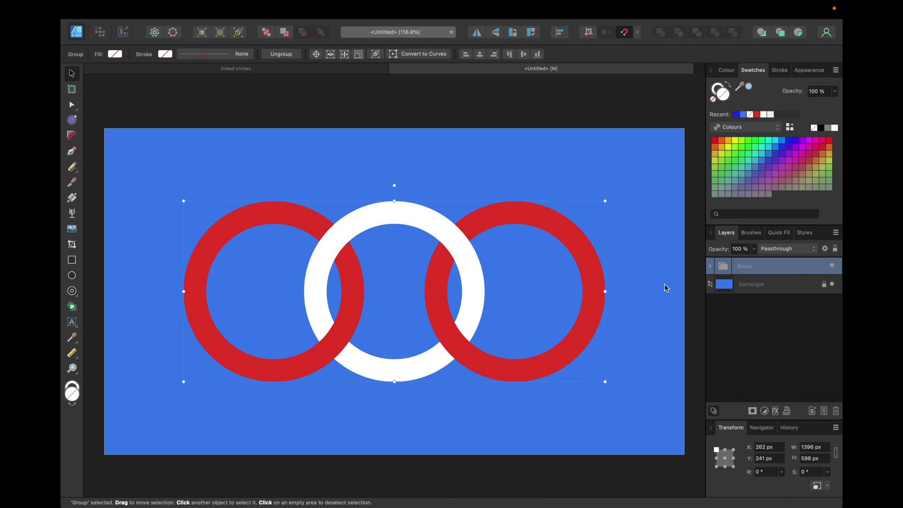
Open the Quick FX settings for the ring Group.
click(780, 235)
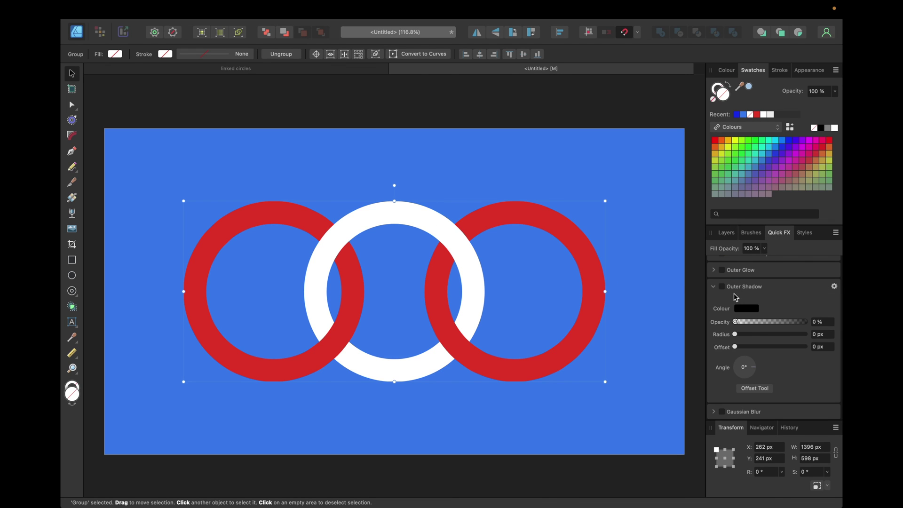
Give the ring Group a black Outer Shadow at 50% opacity with 50 px radius and 50 px offset.
click(722, 287)
click(731, 234)
click(812, 334)
text(50)
key(Return)
click(816, 347)
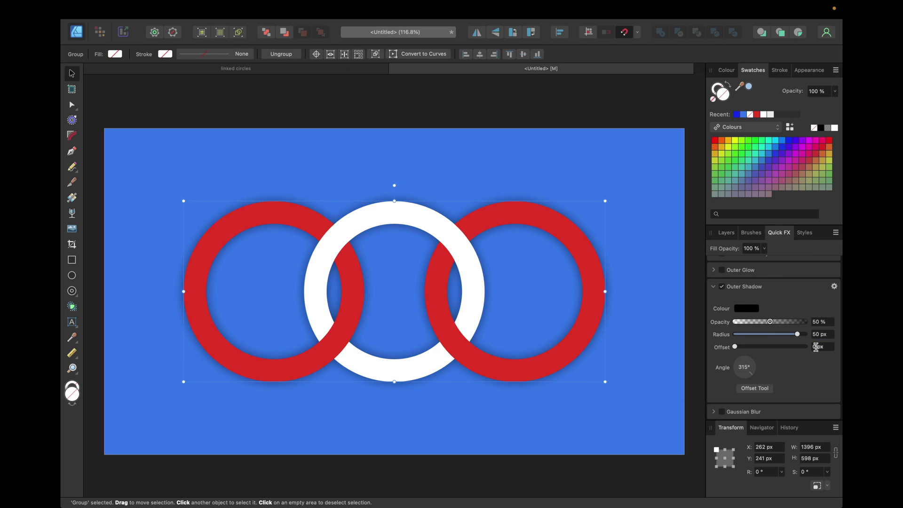
text(50)
key(Return)
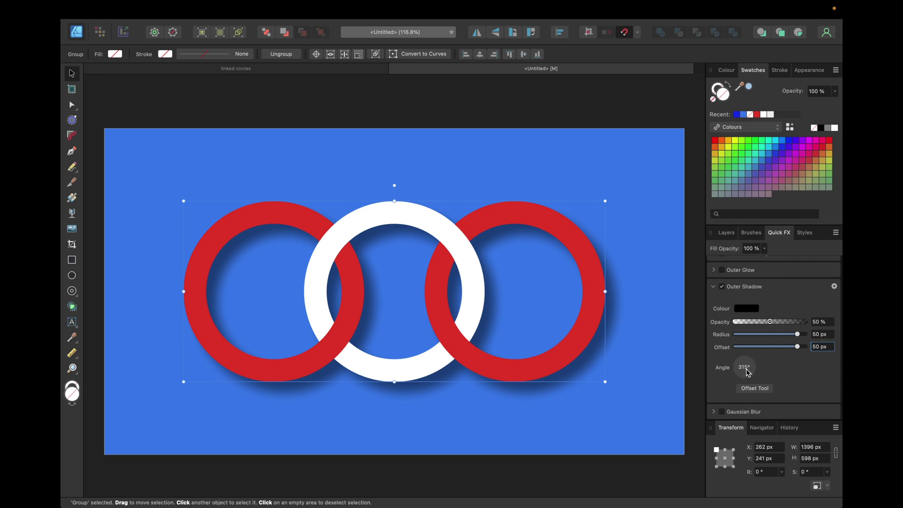
click(726, 233)
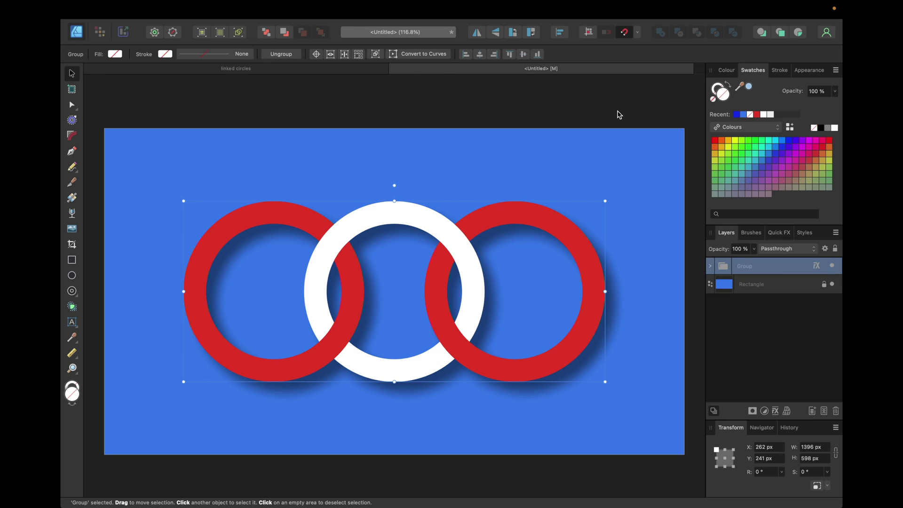
click(615, 111)
Scale the ring Group down to 1248.4 × 534.8 px and re-centre it on the blue page.
click(734, 266)
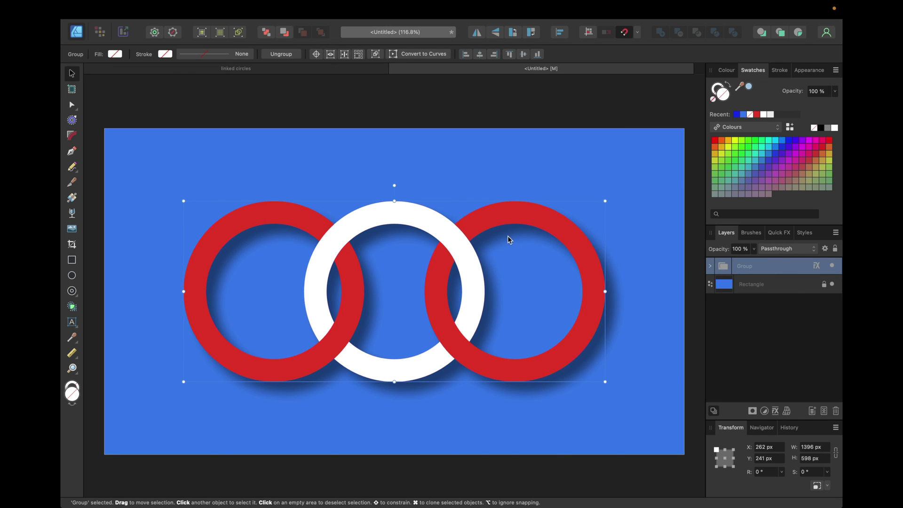
drag(508, 237, 511, 240)
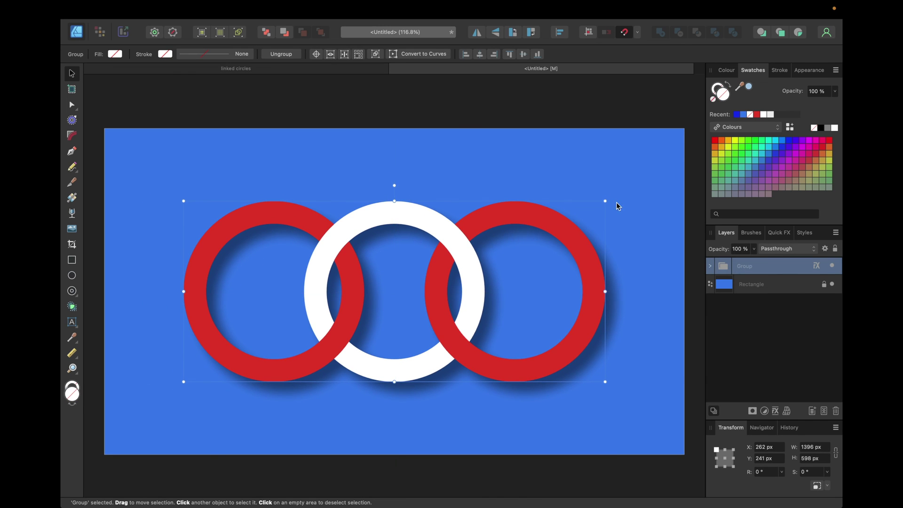
drag(607, 200, 567, 226)
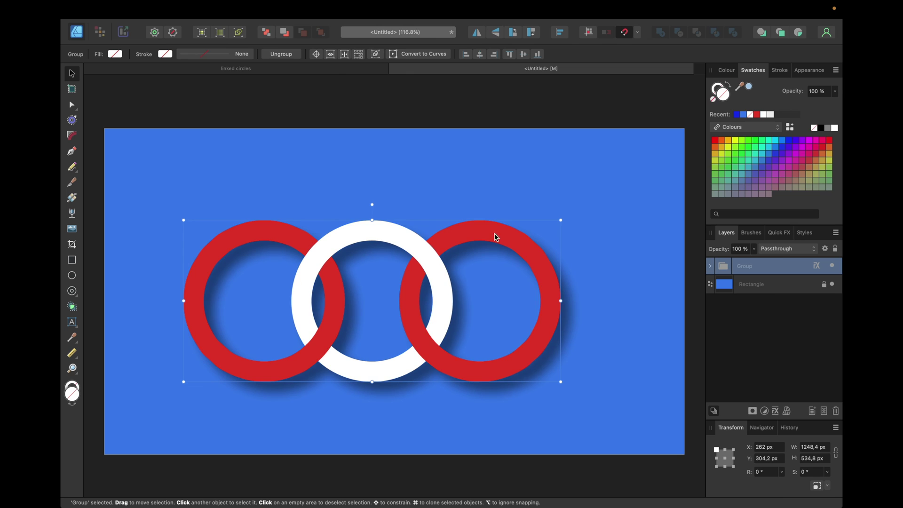
drag(494, 234, 510, 229)
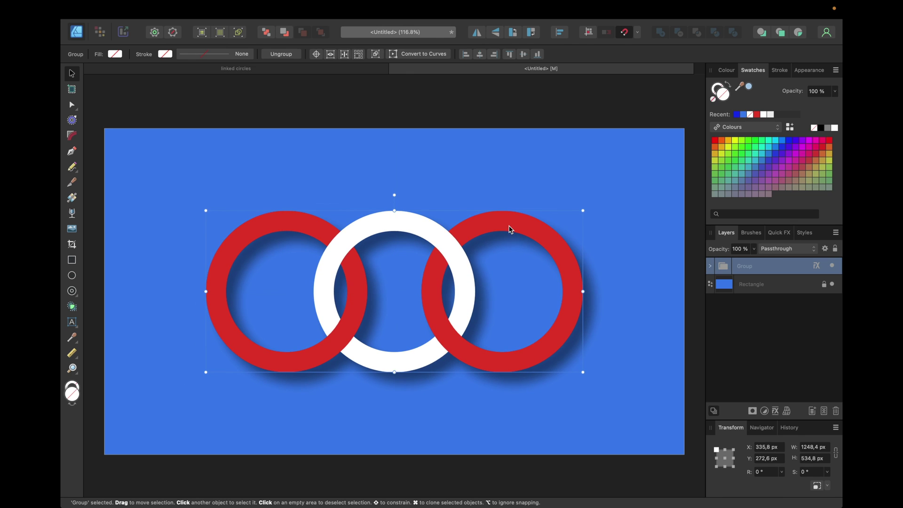